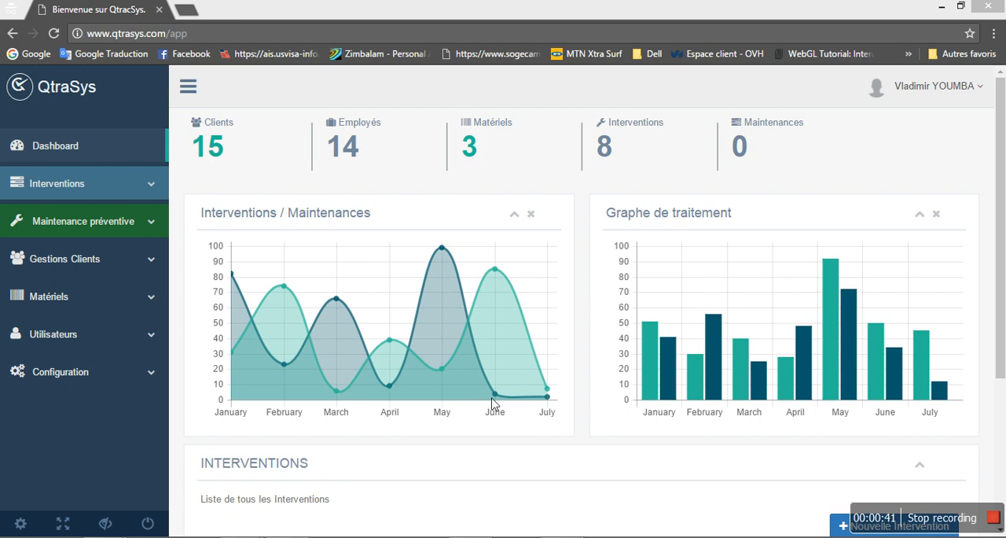
Open the list of interventions for consultation and start a new intervention
click(86, 190)
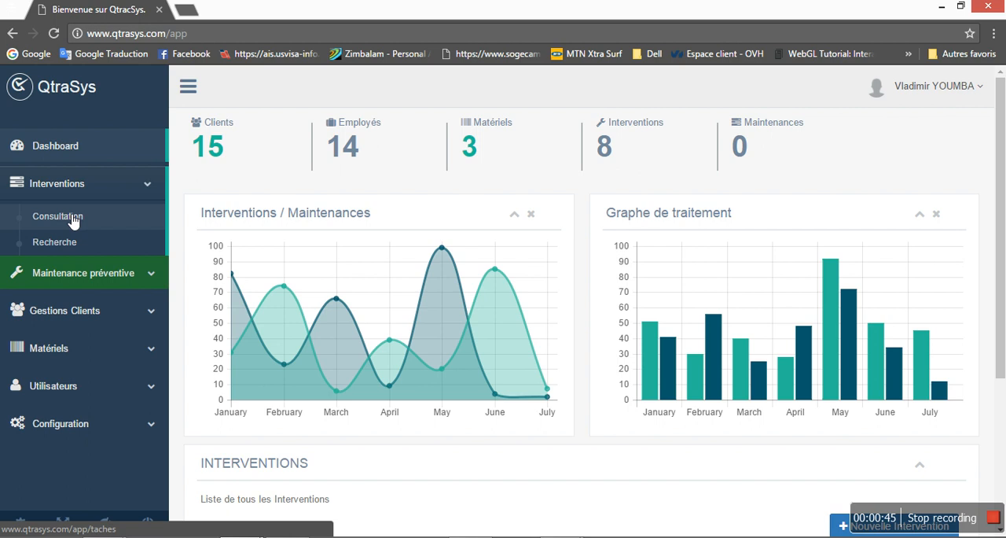
click(69, 220)
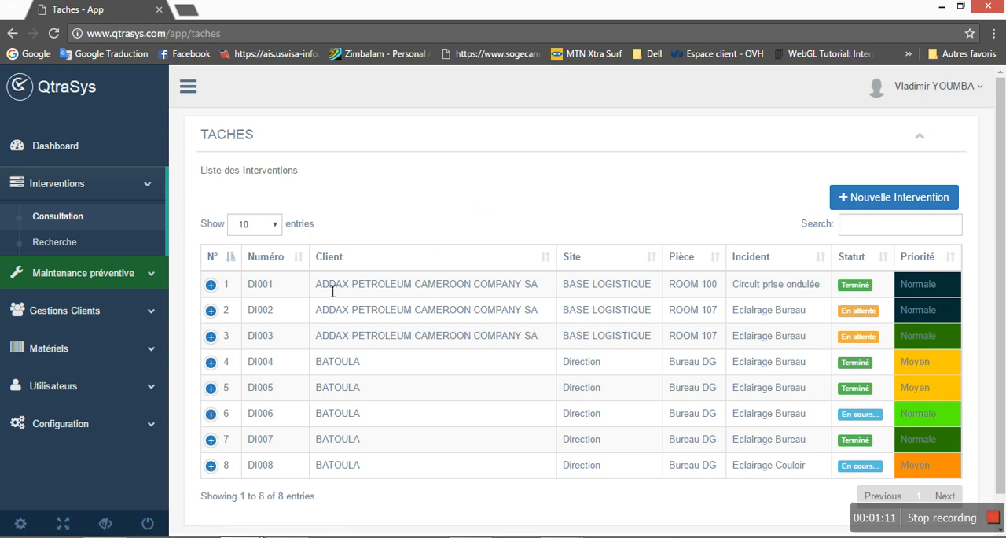
drag(323, 291, 390, 291)
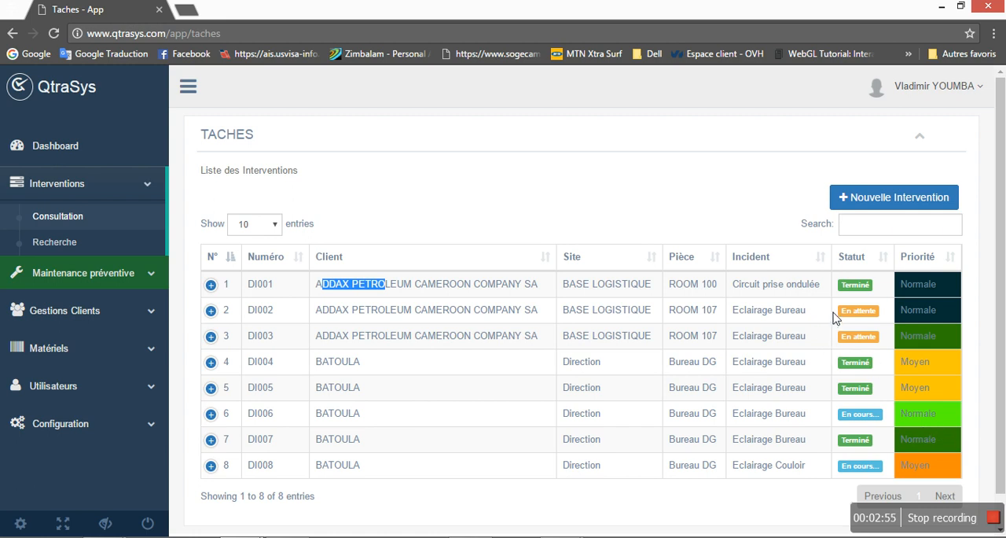
click(900, 203)
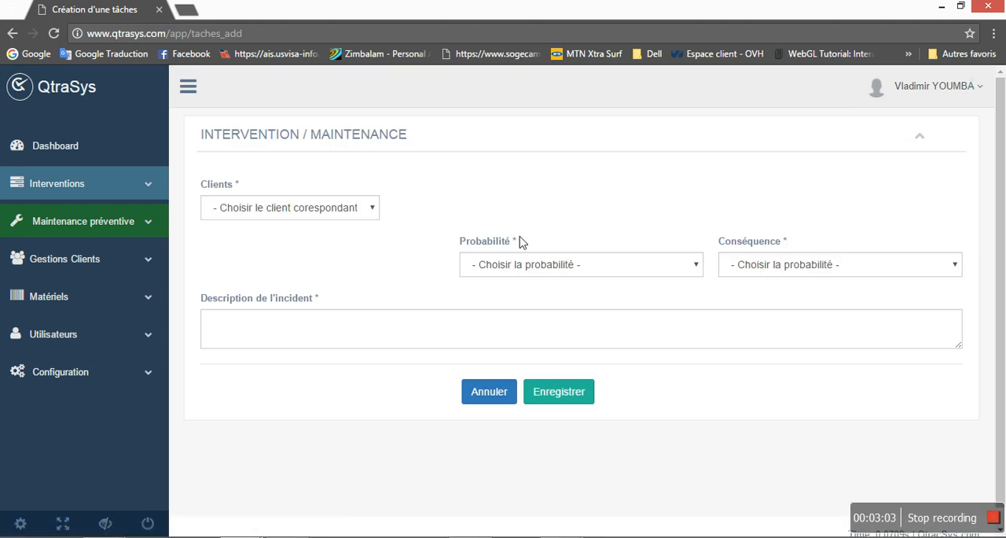
Choose BATOULA as the intervention's client and Direction as the client site
click(365, 209)
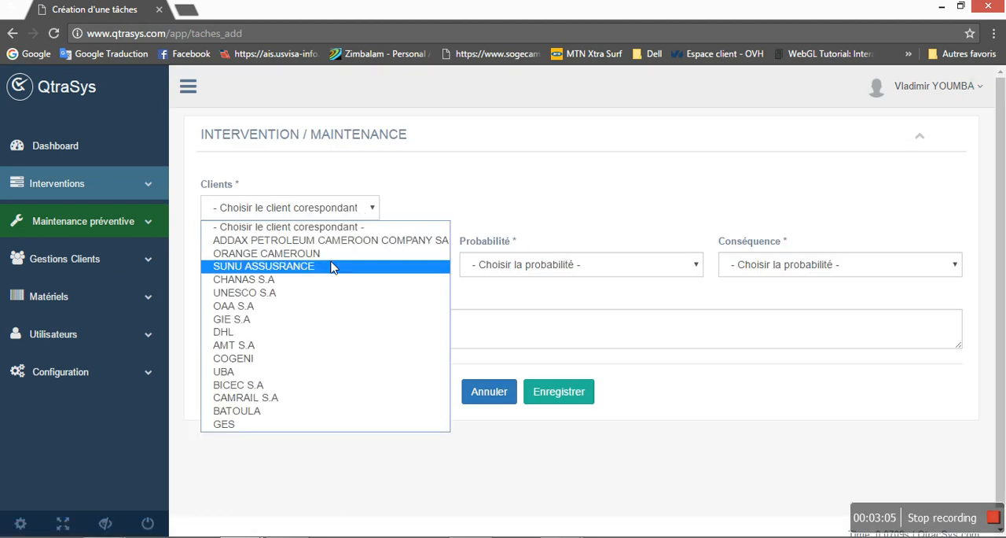
click(270, 413)
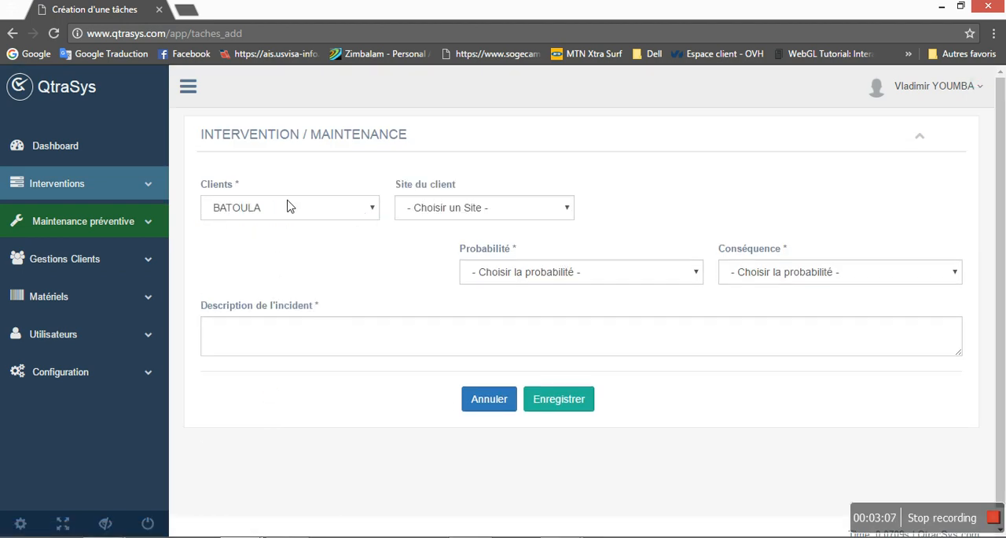
click(522, 208)
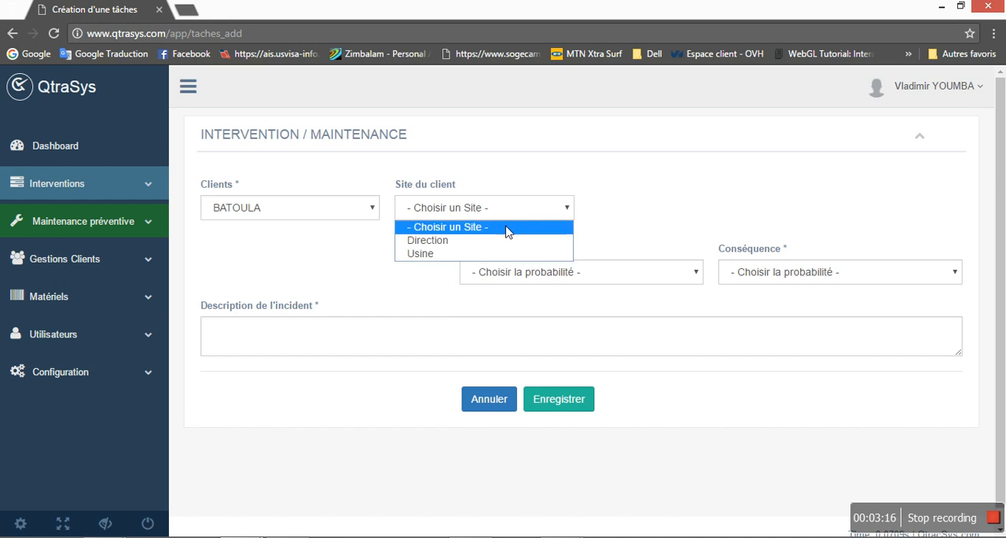
click(462, 248)
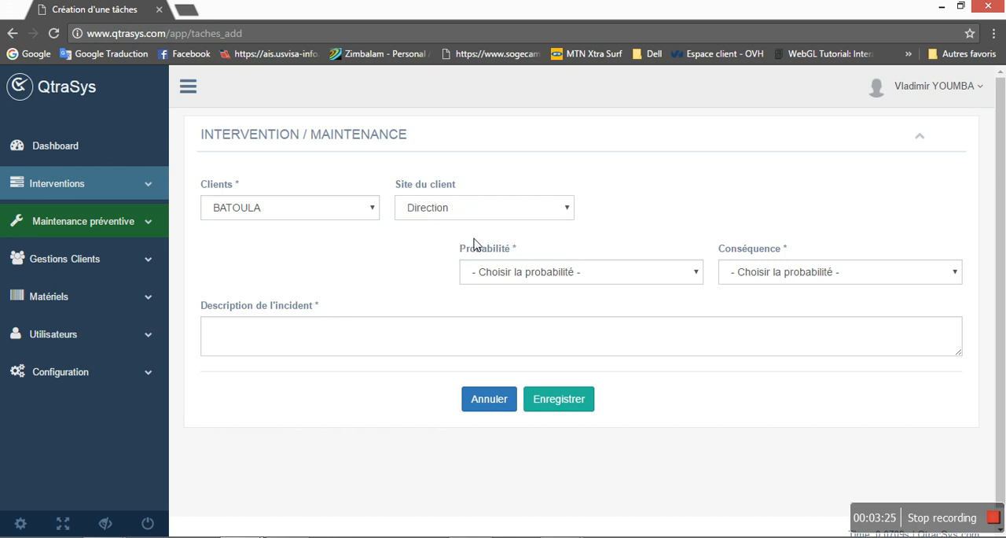
Set the building to Bureaux, the room to Bureau DG and the affected circuit to Eclairage Bureau
click(665, 206)
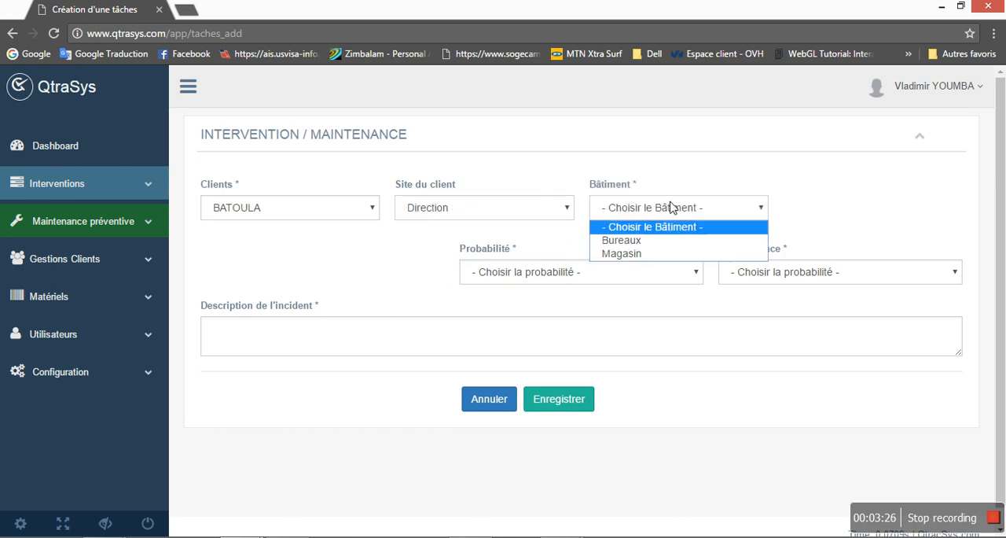
click(652, 240)
click(851, 214)
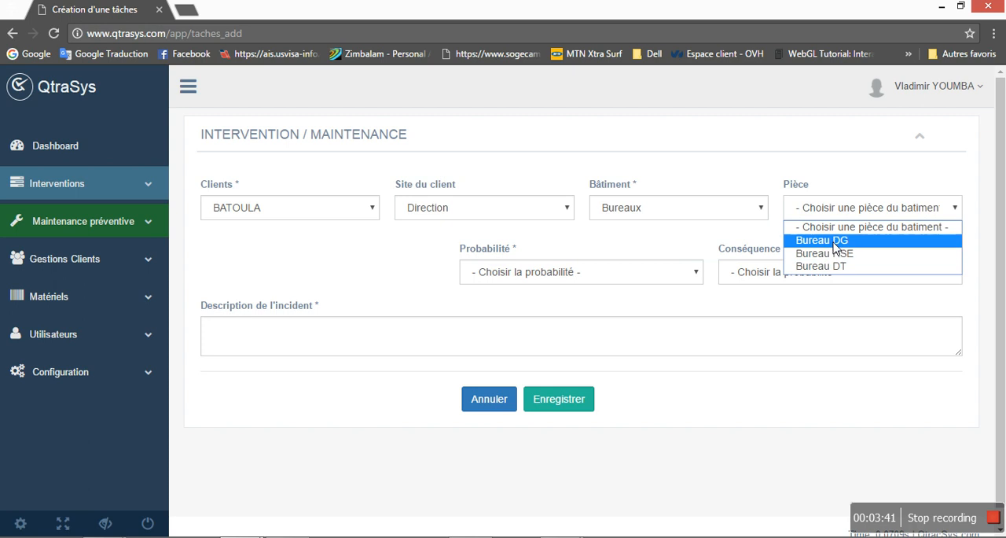
click(836, 240)
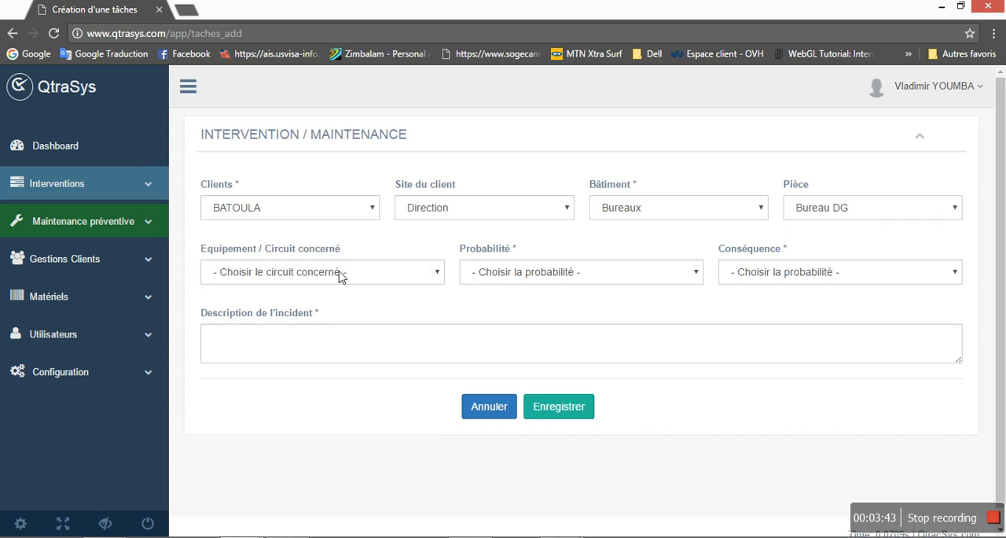
click(342, 274)
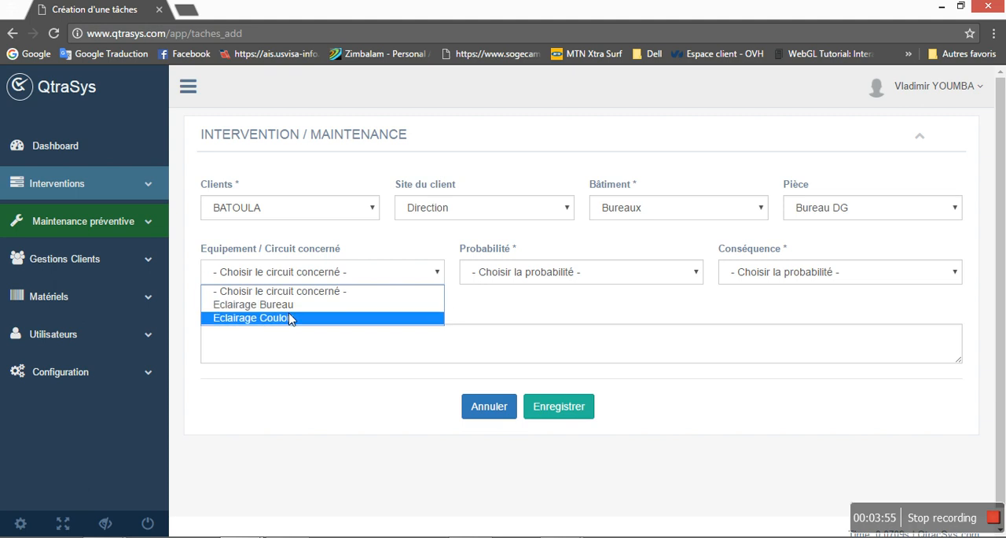
click(289, 309)
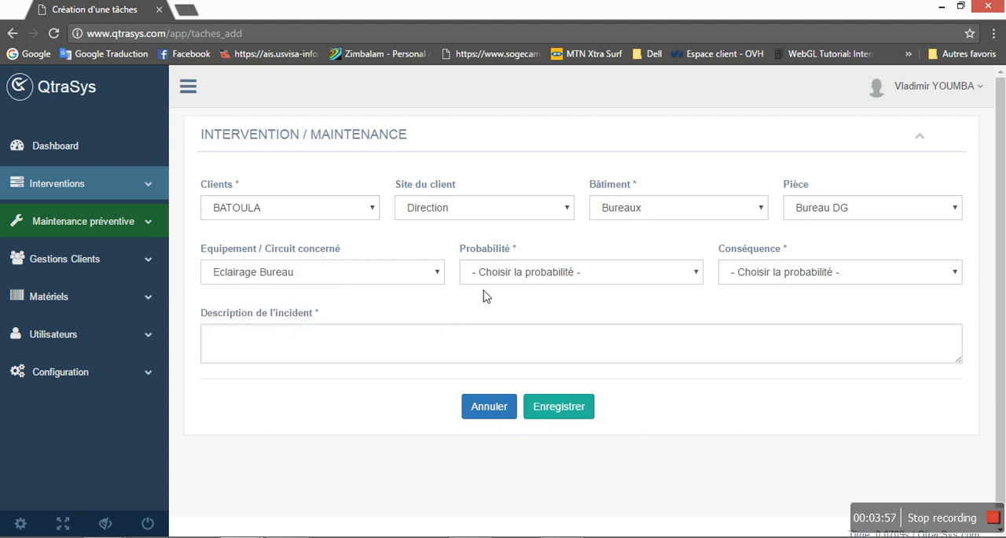
Describe the incident as "Ampoules défectueuses dans le bureau"
click(543, 345)
text(Ampoules défectueuxes d)
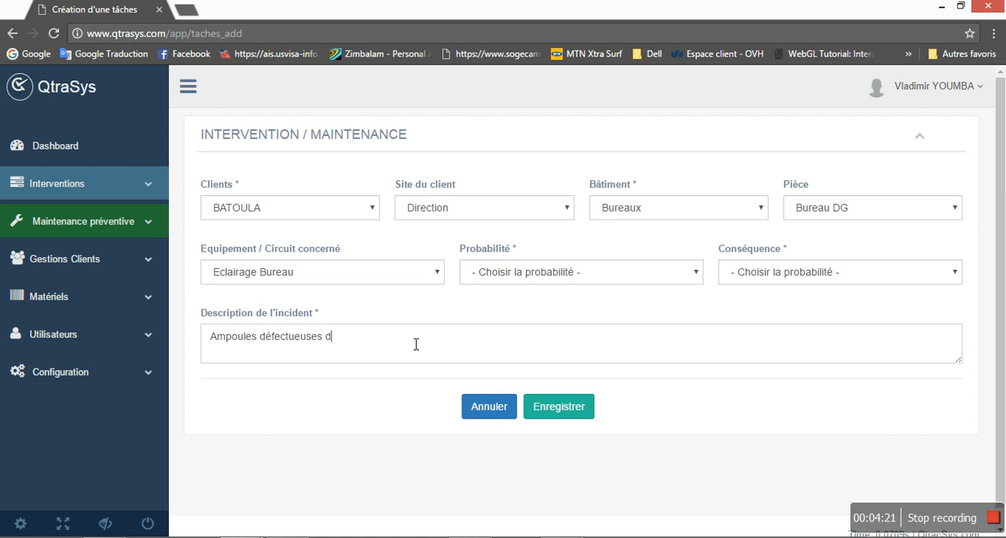
text(ans le buereau=)
key(BackSpace)
key(BackSpace)
key(BackSpace)
key(BackSpace)
key(BackSpace)
key(BackSpace)
text(reau)
Set the probability to "Probable (Possible tous les deux semaines)" and the consequence to Modéré, and save the intervention
click(695, 275)
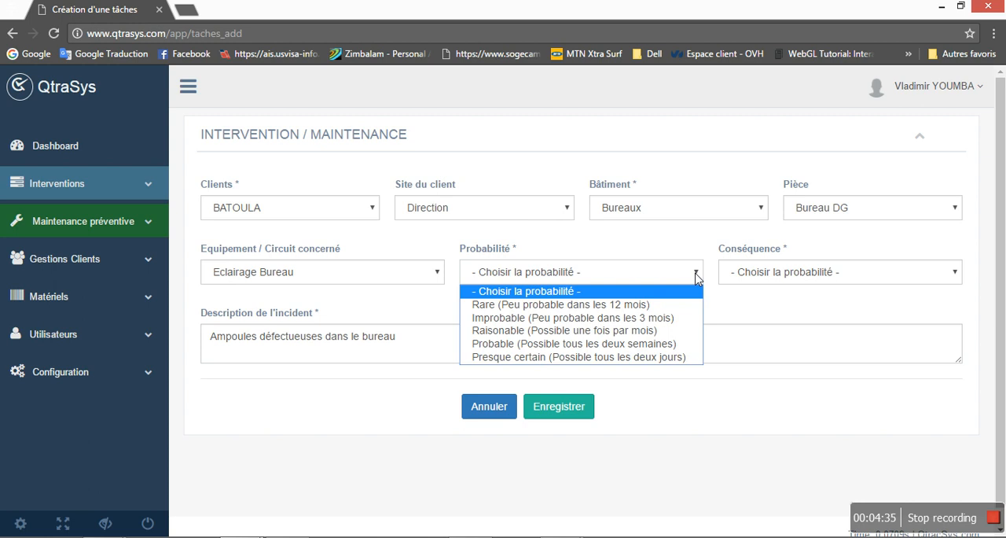
click(552, 250)
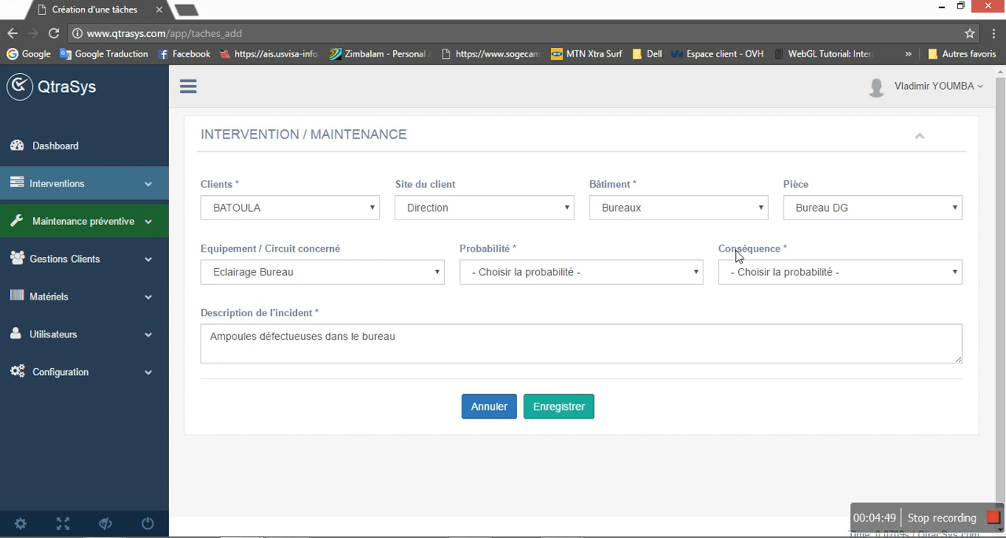
click(697, 272)
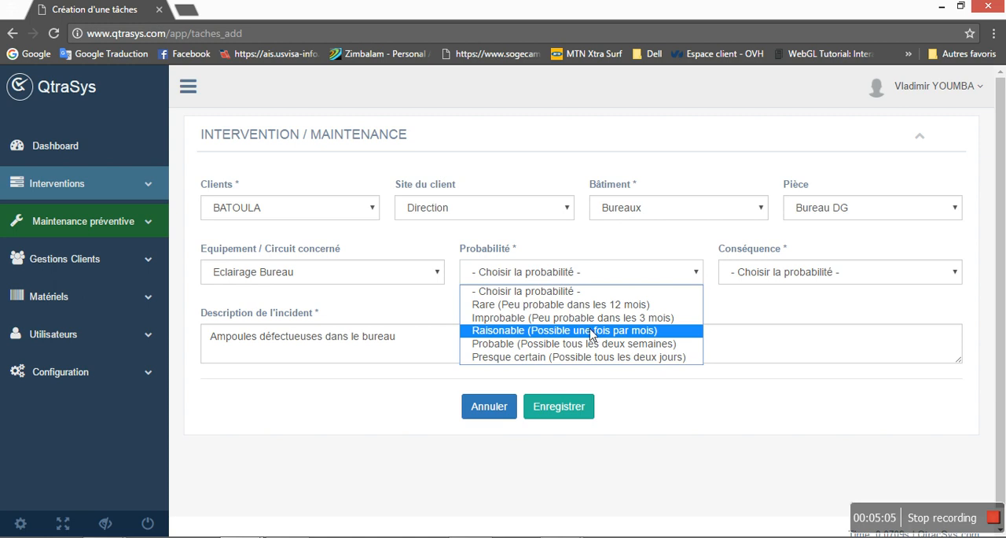
click(582, 345)
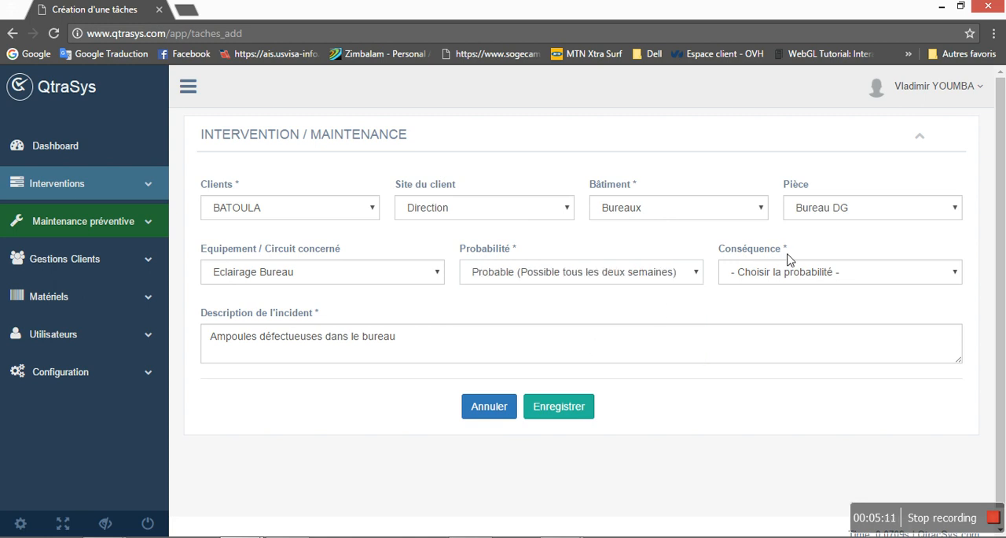
click(810, 274)
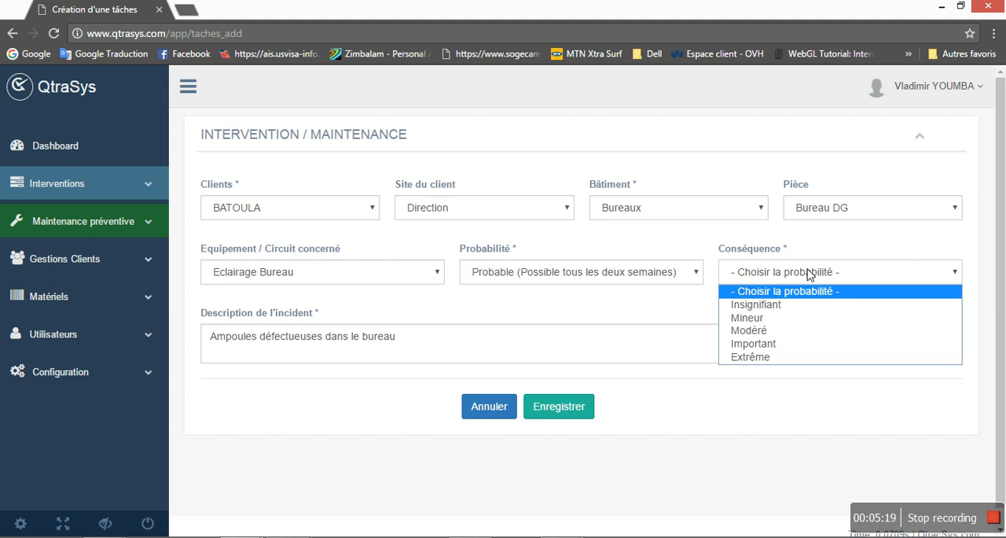
click(771, 331)
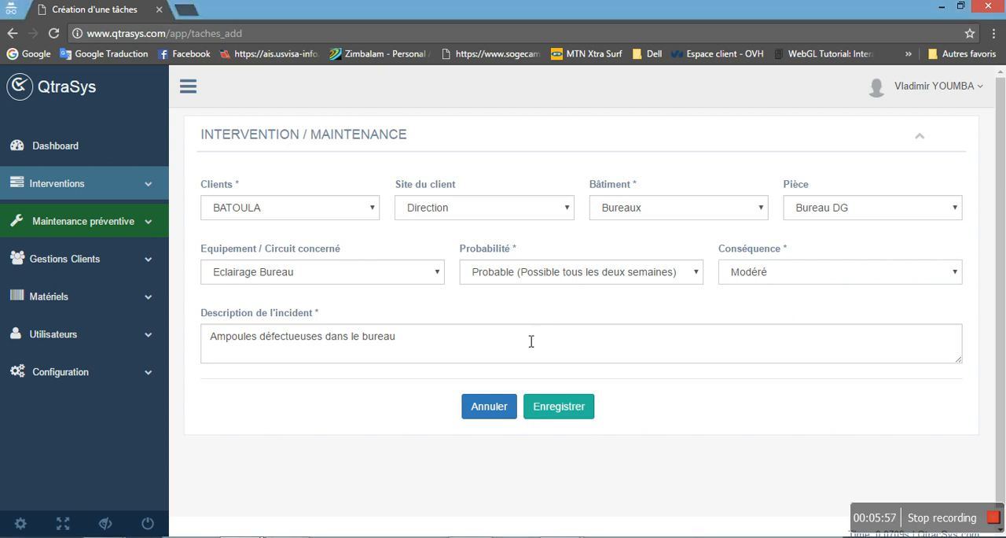
click(564, 410)
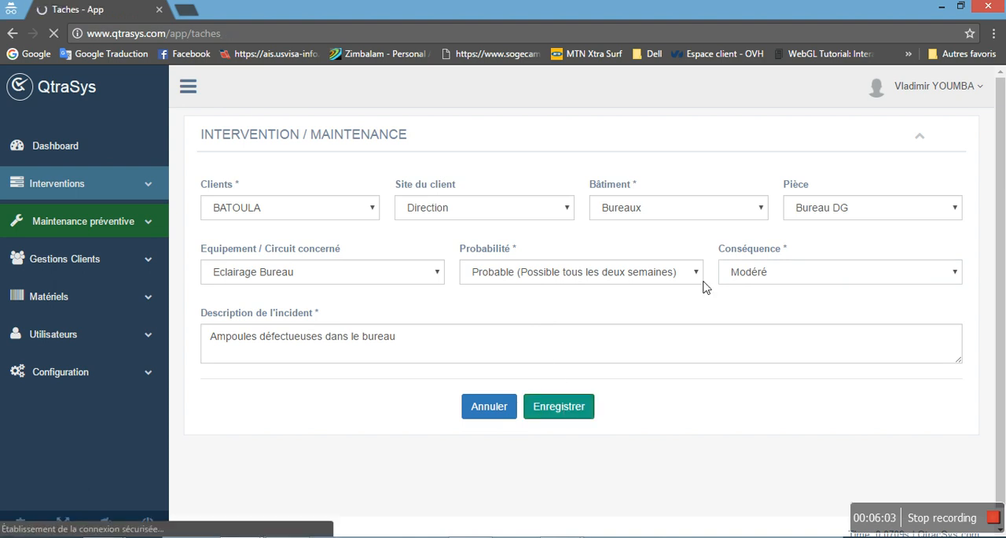
Review the newly added intervention's client, site, room, incident and priority in the list, and expand its row details
scroll(704, 283, down, 2)
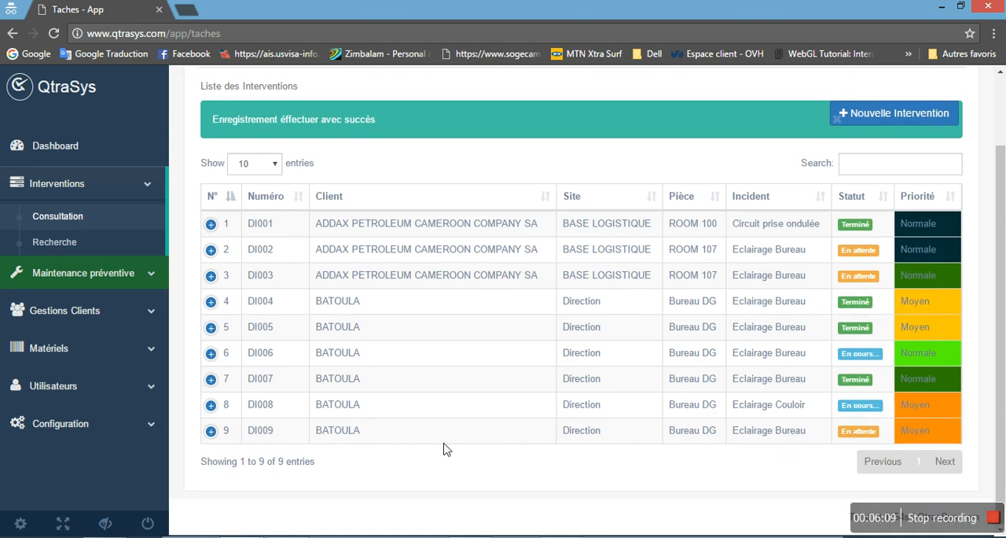
double_click(347, 436)
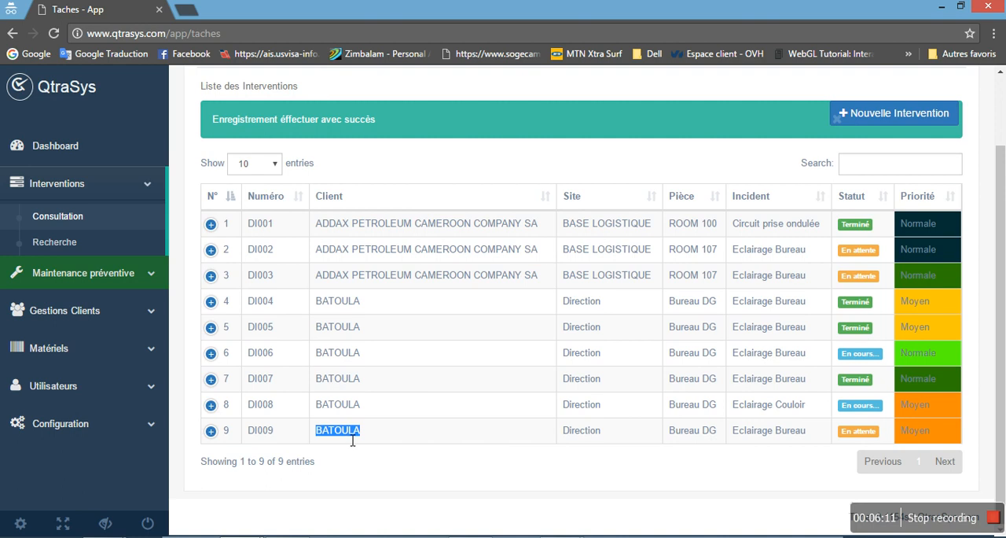
double_click(589, 438)
double_click(716, 437)
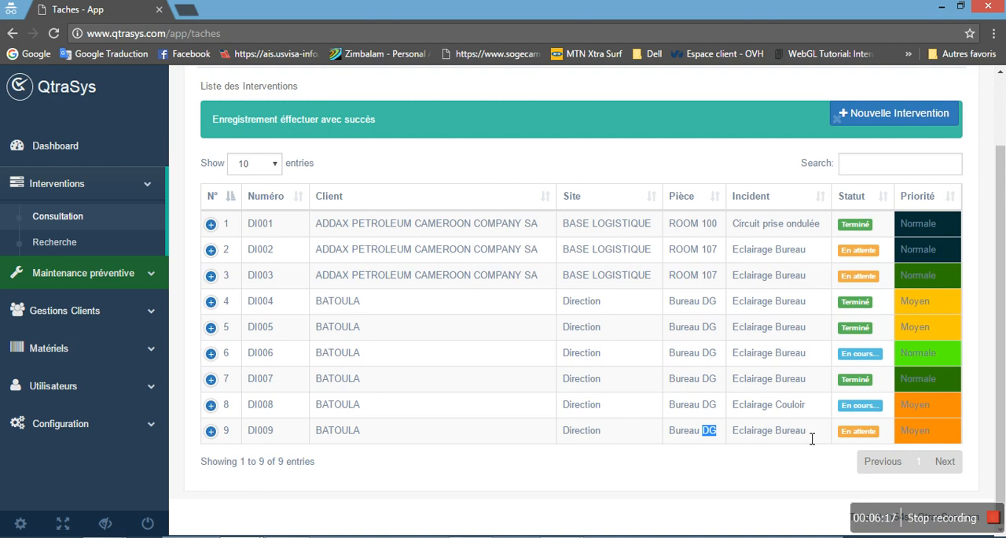
drag(809, 437, 738, 437)
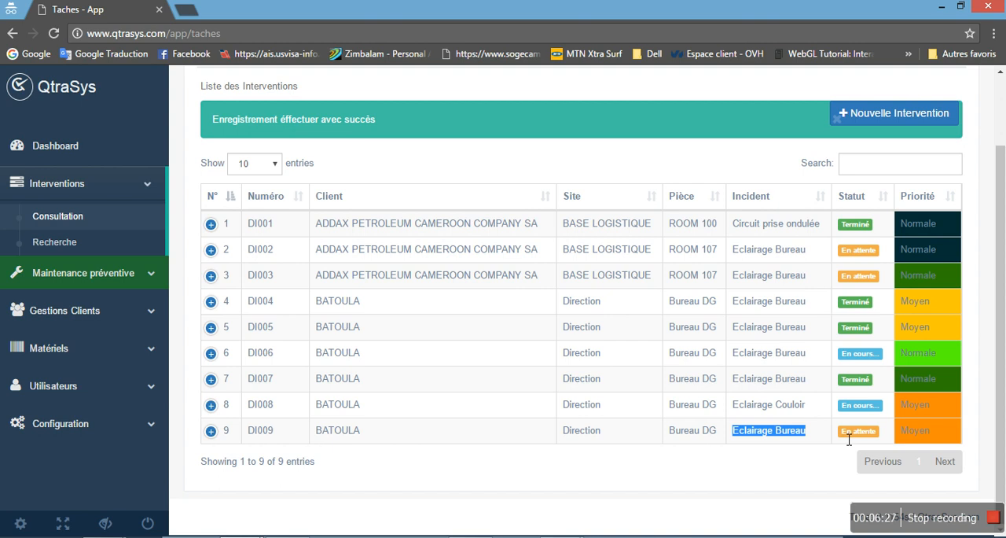
double_click(914, 431)
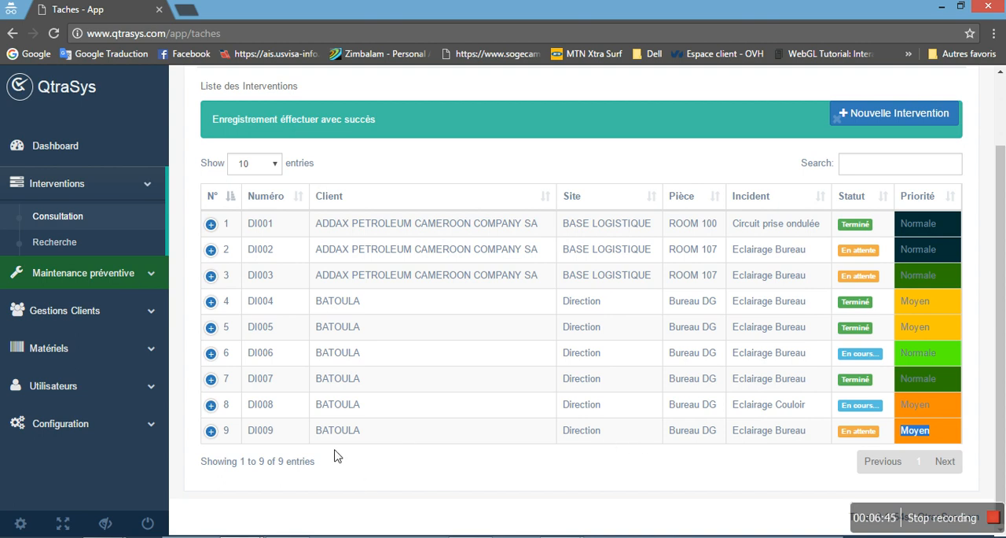
click(210, 431)
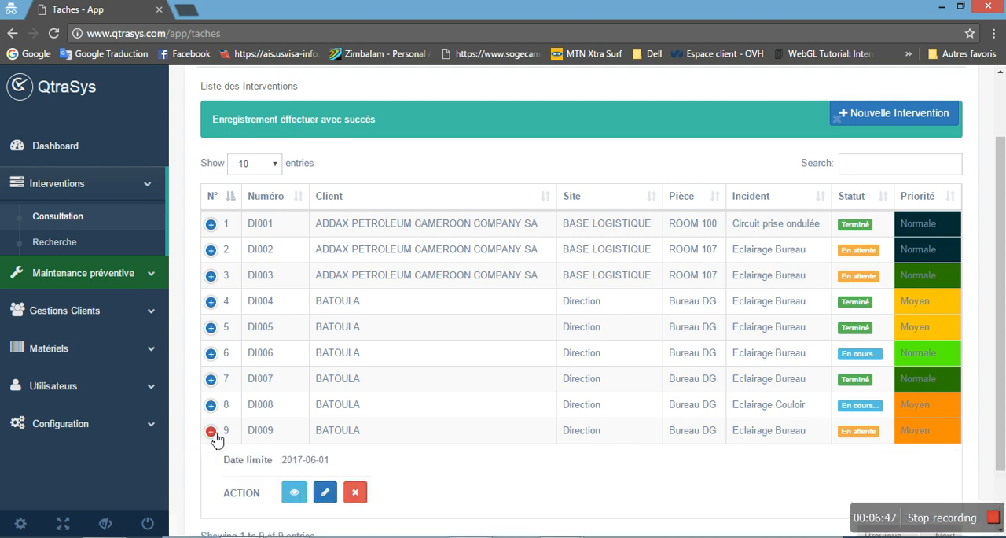